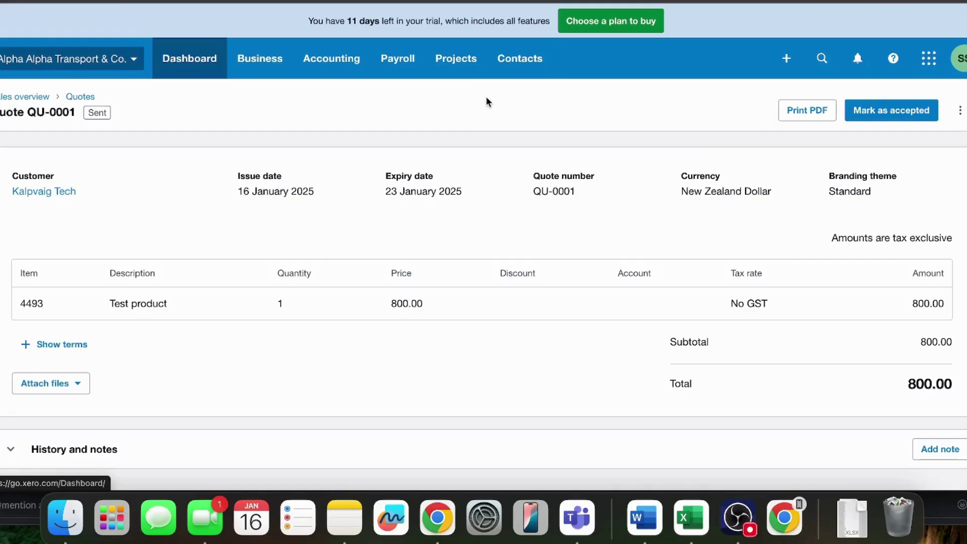
Step: Bring up the Zoho Mail window with the Quote QU-0001 email and check the sender's address
right_click(441, 521)
click(512, 272)
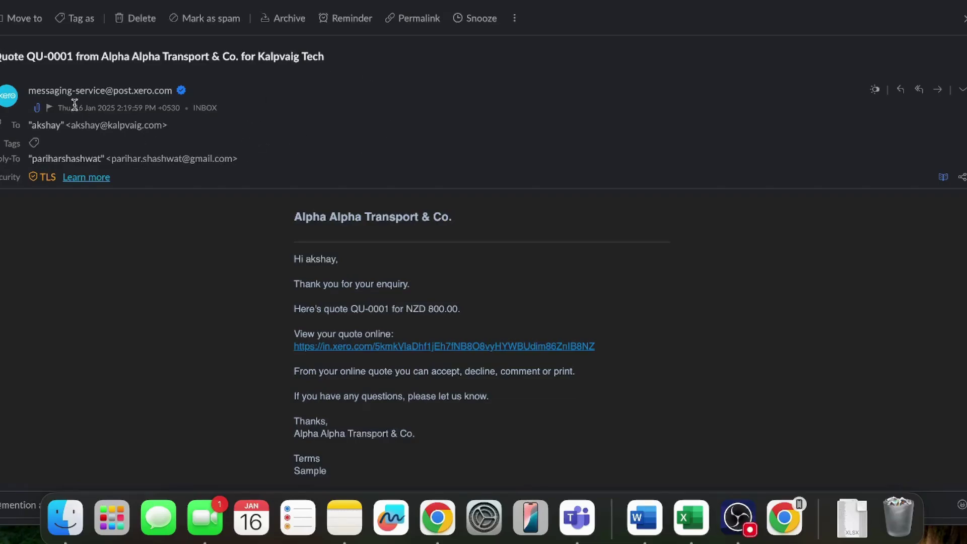
drag(61, 91, 188, 97)
click(255, 82)
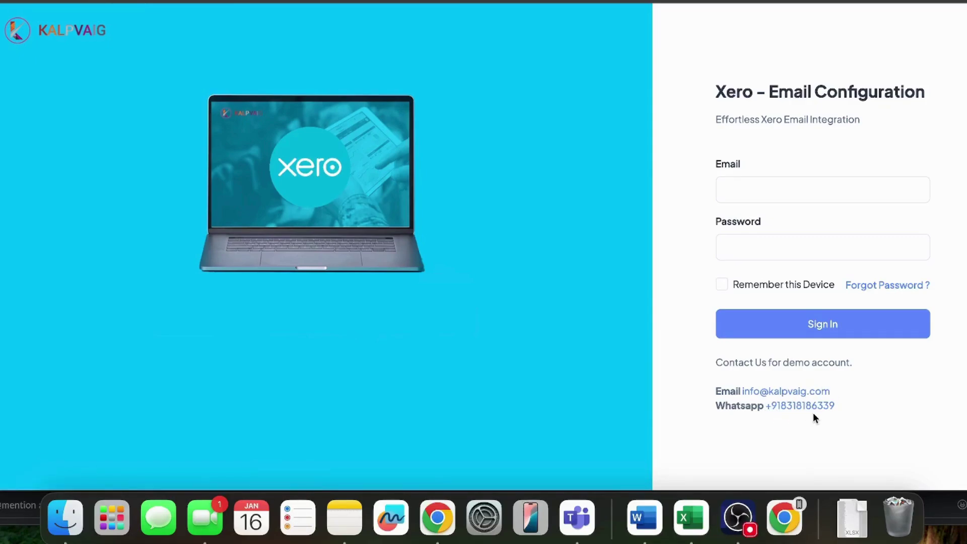
Step: Sign in to Kalpvaig Xero Email Configuration with the demo account's email and password
click(760, 202)
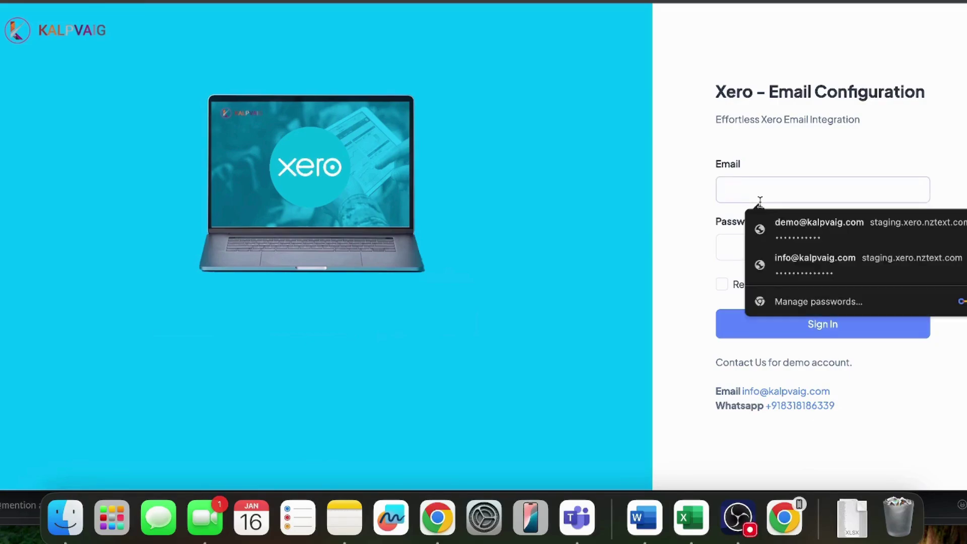
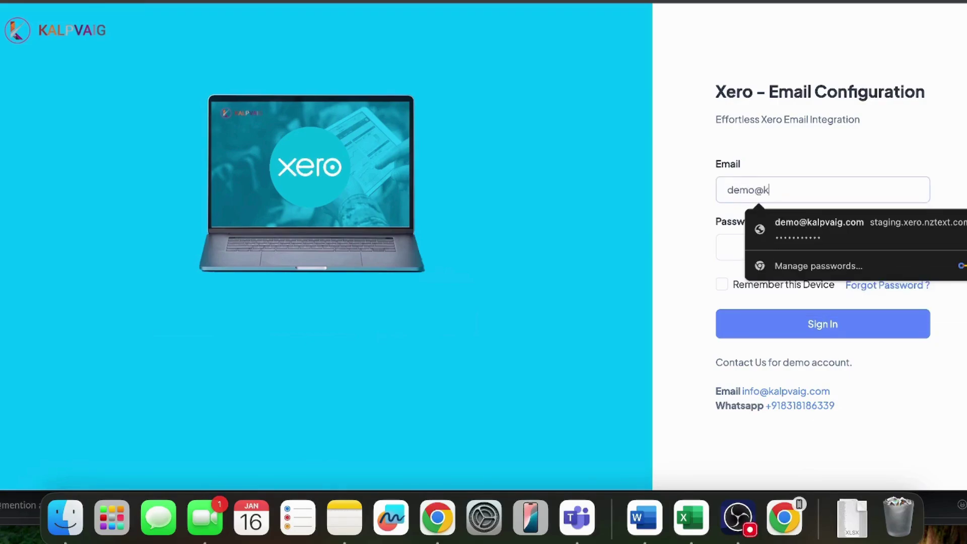
key(Tab)
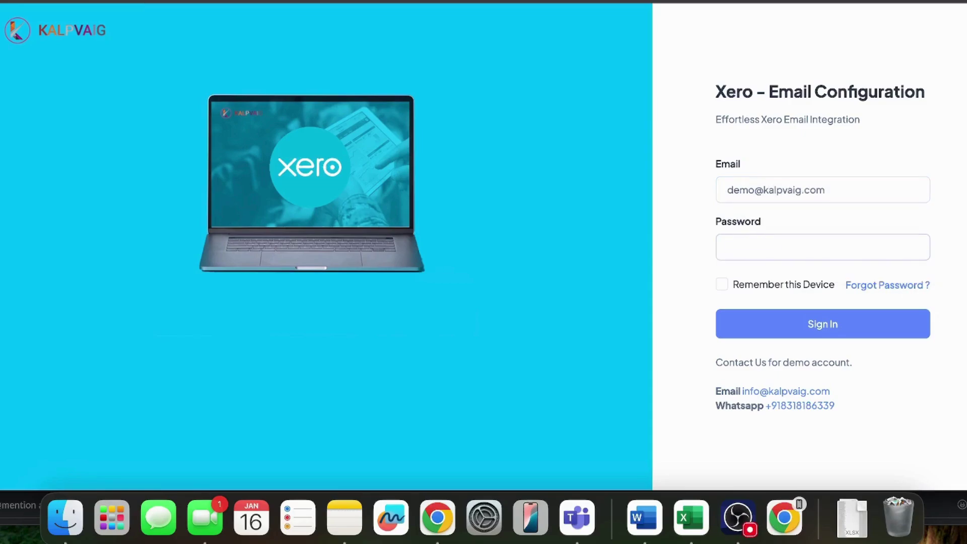
key(super+v)
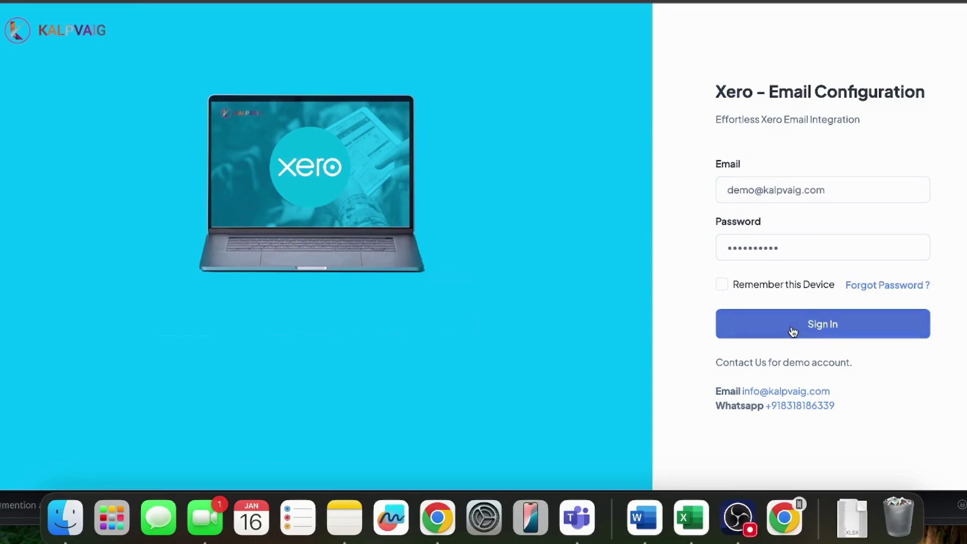
click(794, 329)
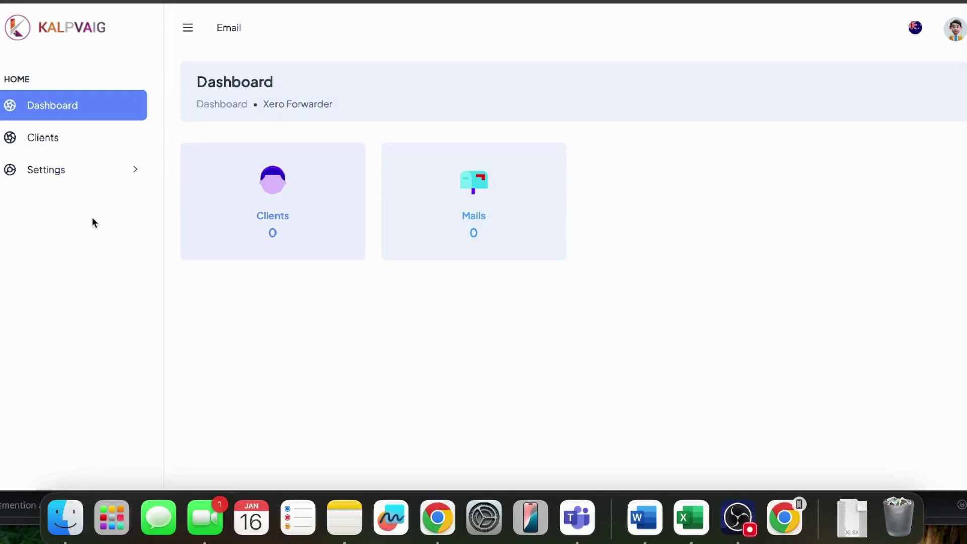
Step: Connect the app to Xero for both organisations and save Alpha Alpha Transport & Co. as the organisation
click(63, 174)
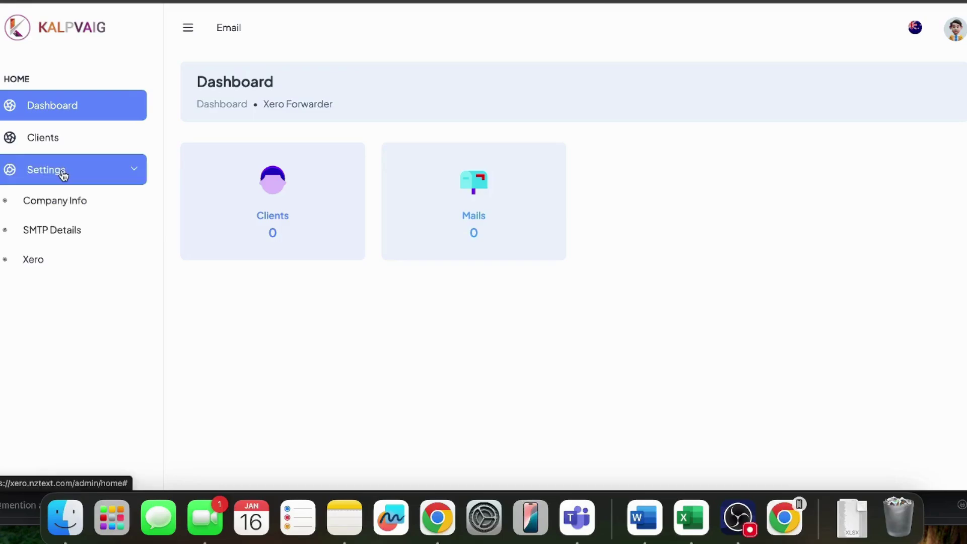
click(33, 260)
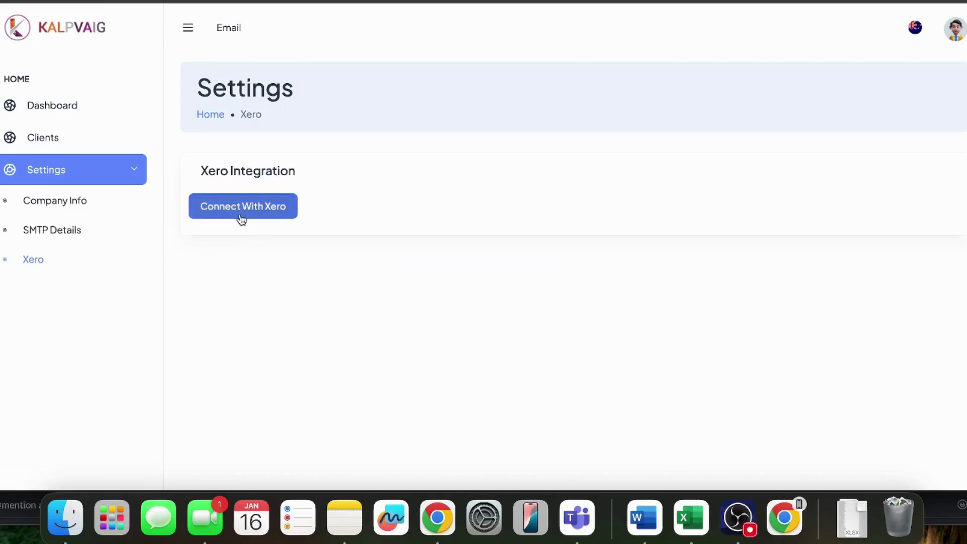
click(272, 213)
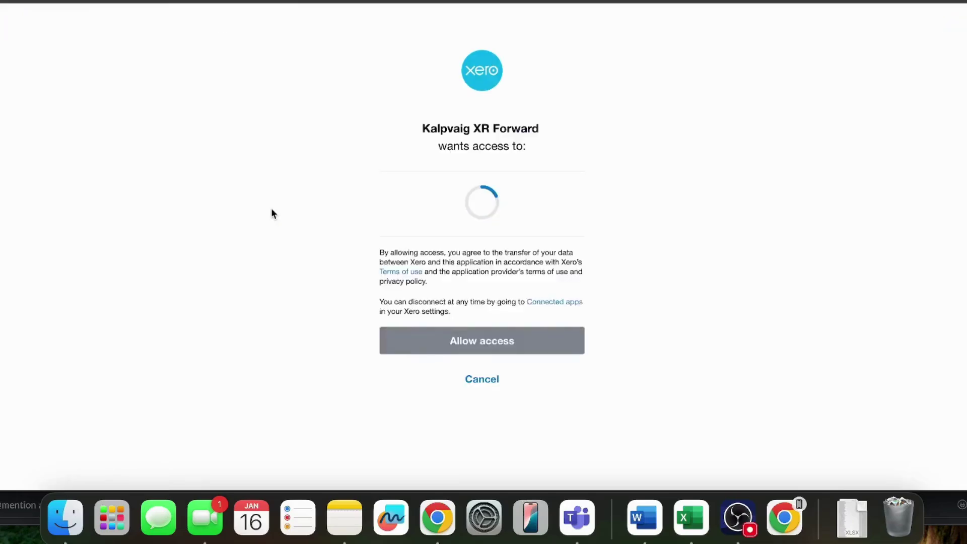
scroll(470, 209, down, 3)
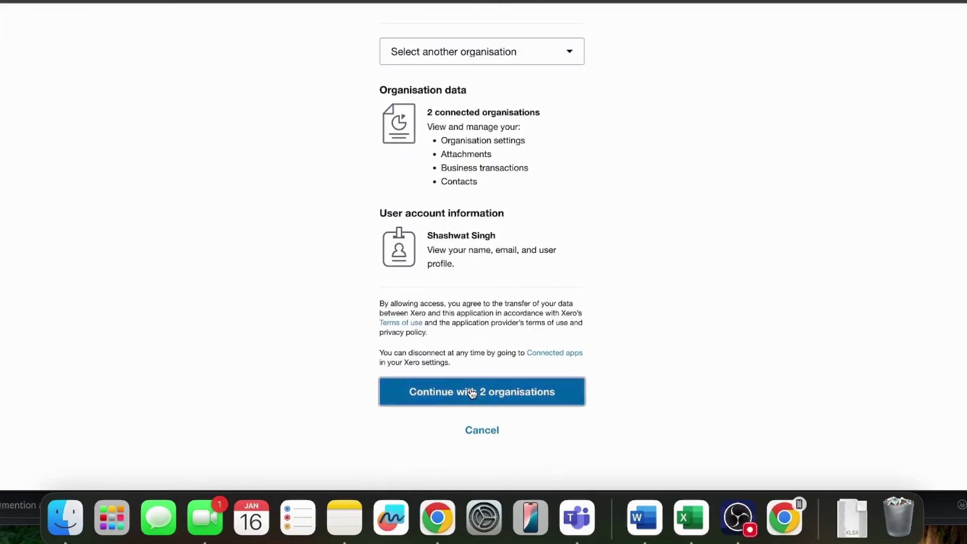
click(471, 391)
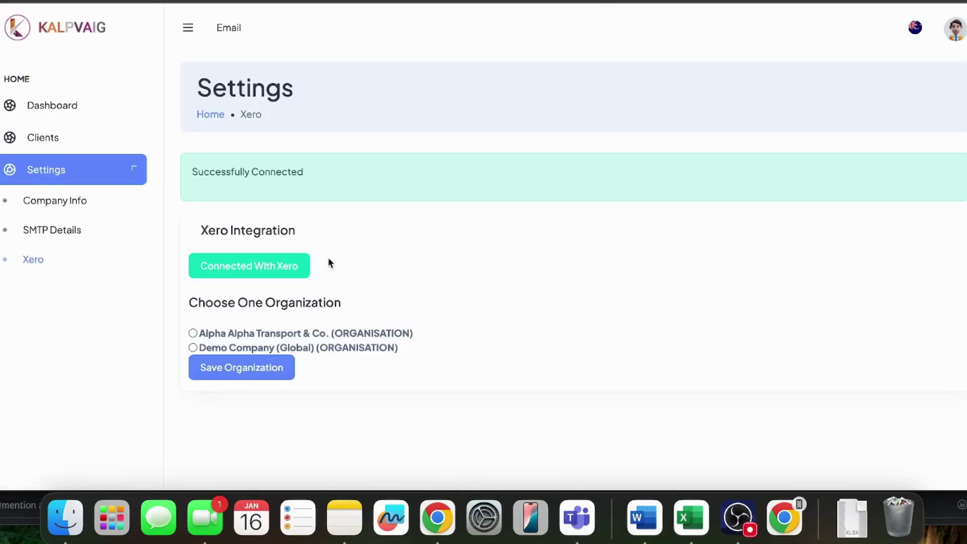
click(193, 333)
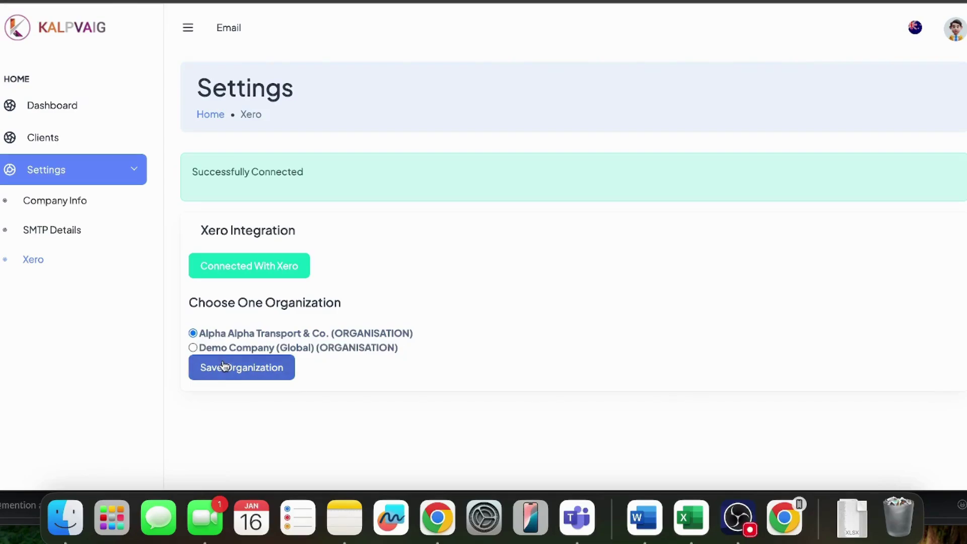
click(224, 366)
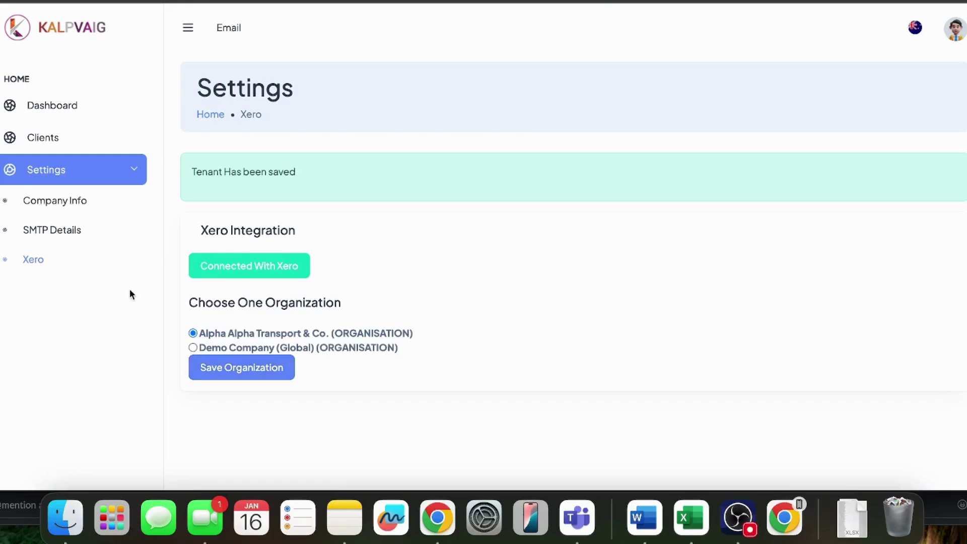
Step: View Demo Company's Company Info and check the company email domain and smtp.mailgun.com hostname
click(75, 206)
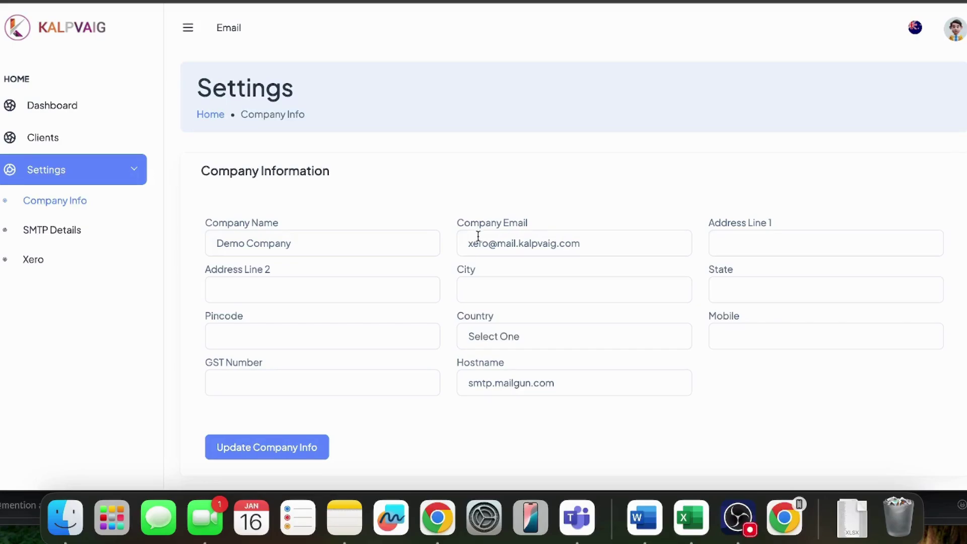
drag(599, 243, 497, 243)
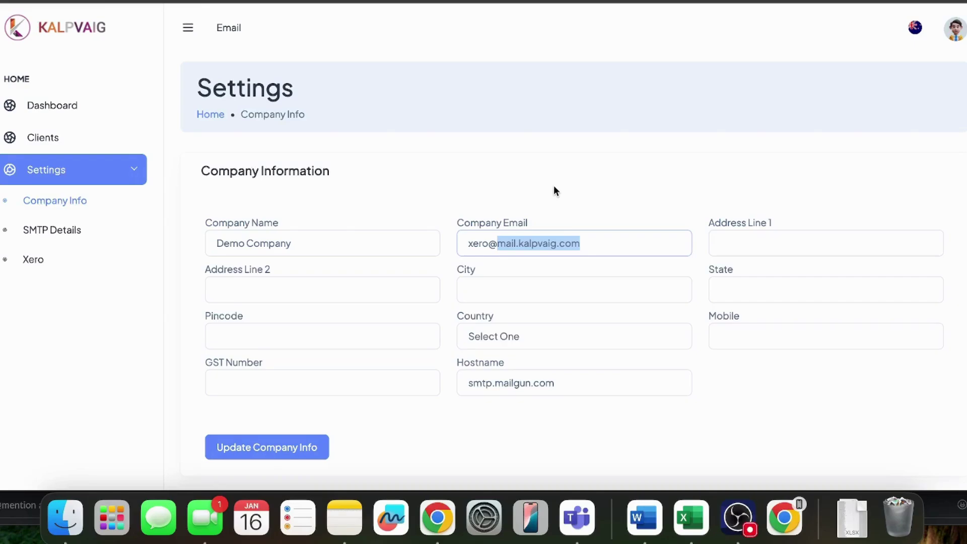
click(504, 183)
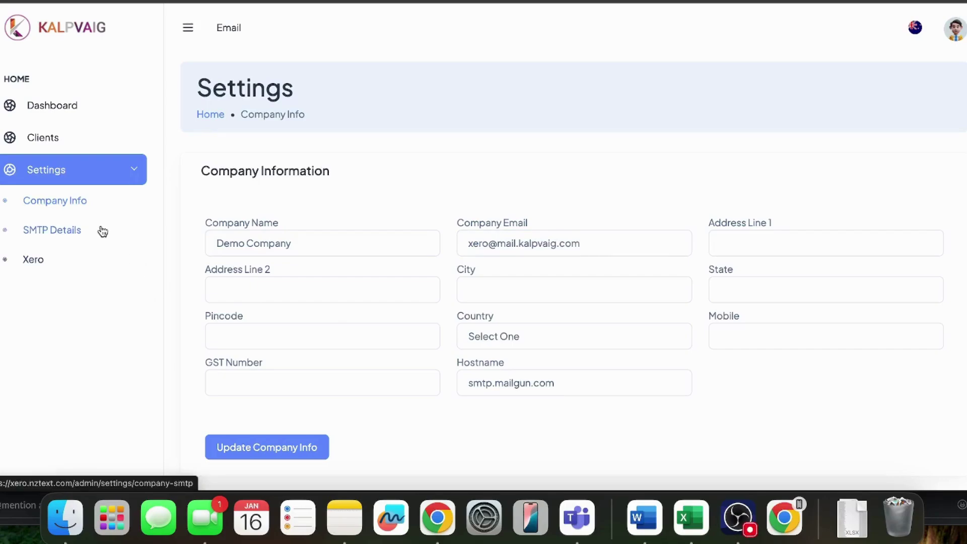
Step: Set SSL encryption for SMTP host smtp.mailgun.org on port 465 and begin a test-email address
click(71, 230)
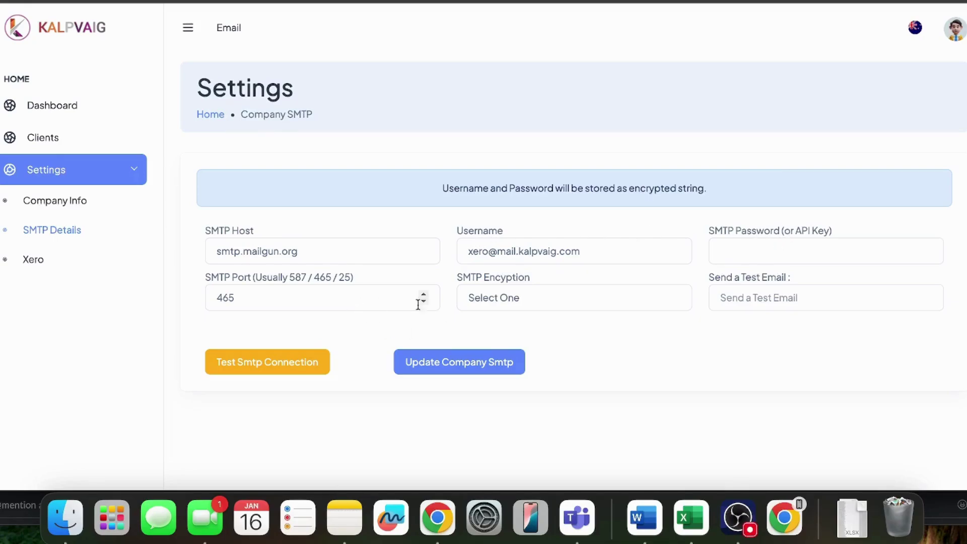
click(518, 298)
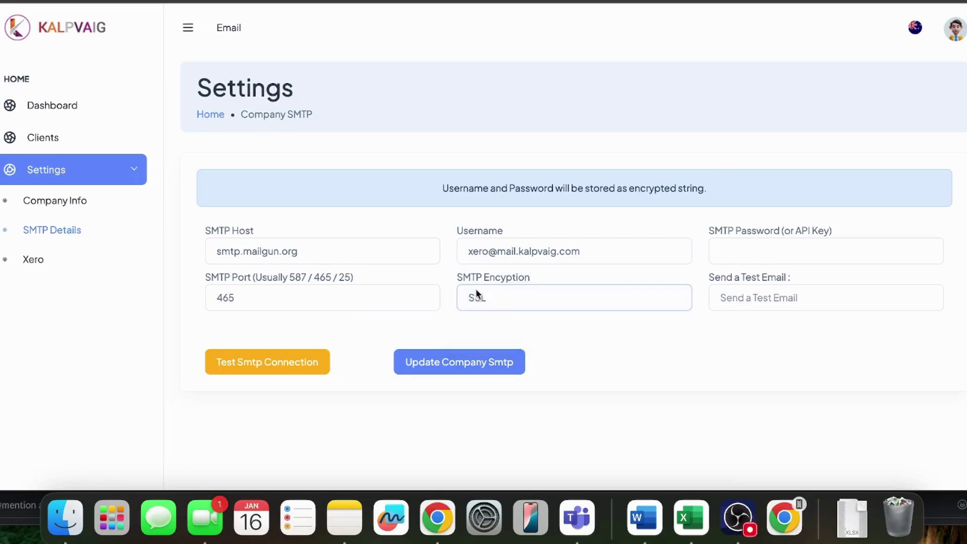
click(727, 300)
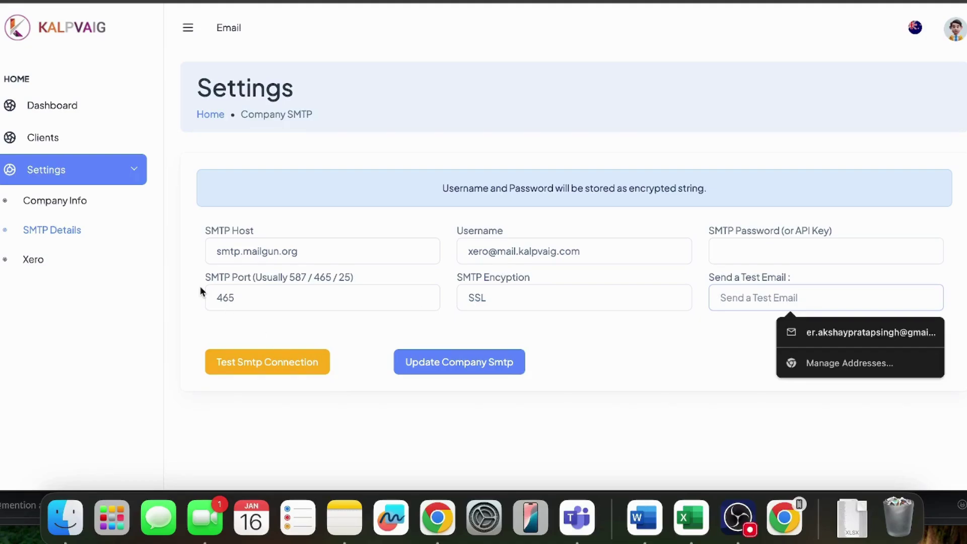
Step: Import test company and Kalpvaig Tech from Xero into Clients, then sync them back to Xero
click(41, 147)
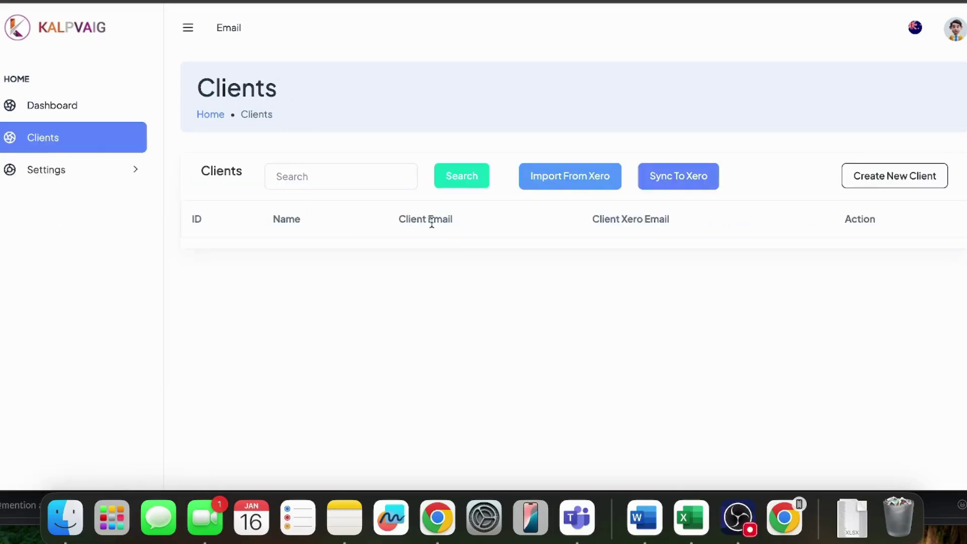
click(552, 187)
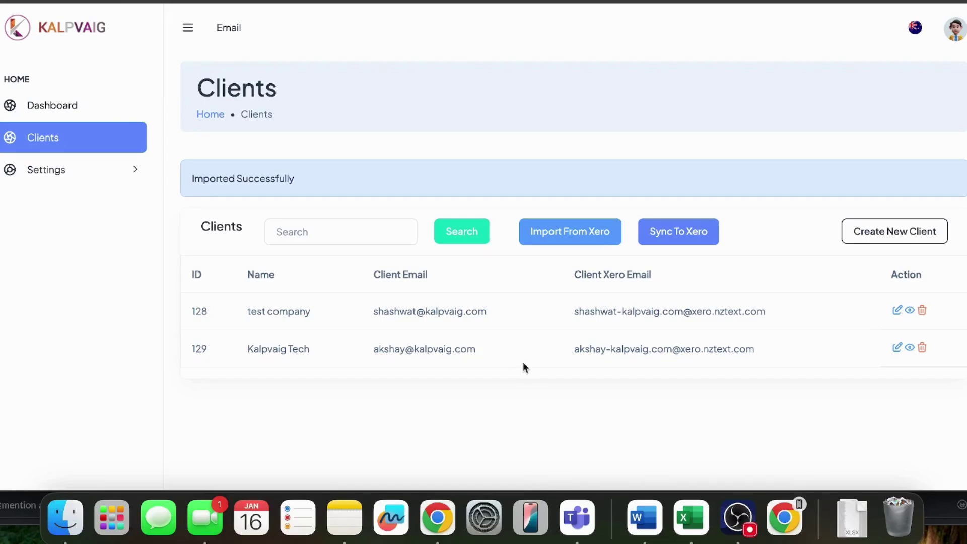
click(680, 241)
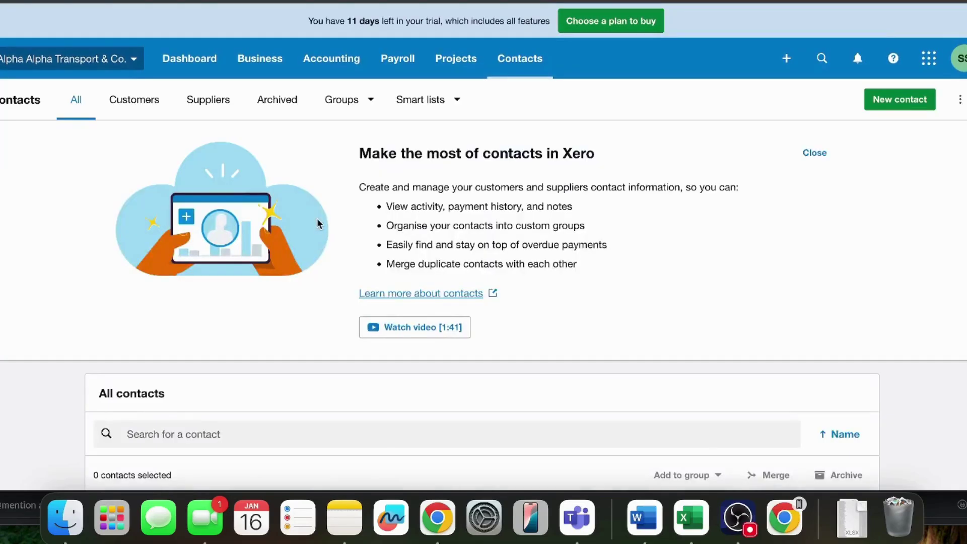
Step: Scroll to review approved invoice INV-0005 for Kalpvaig Tech, Test product at 800.00
scroll(316, 218, down, 4)
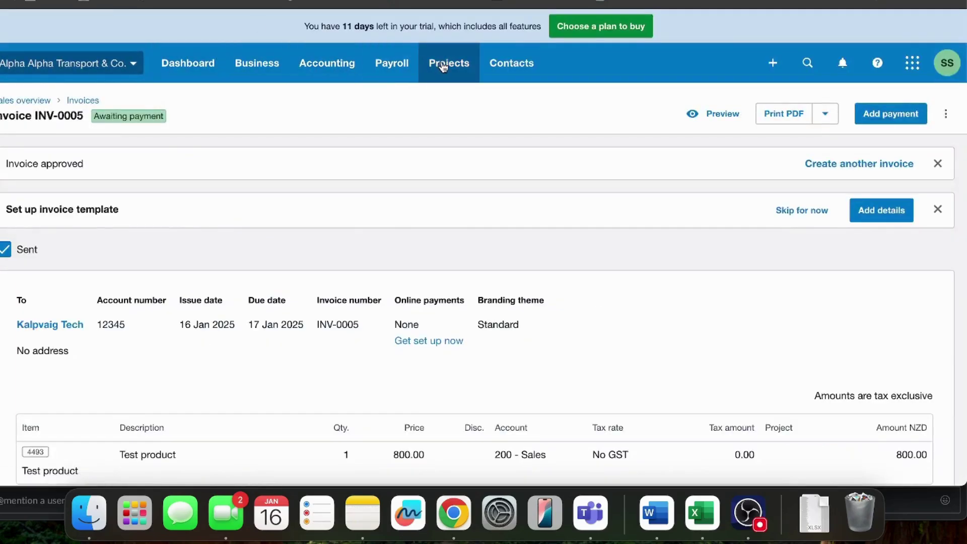
Step: Start a new Xero contact from the contacts list and enter its contact name
click(511, 63)
click(518, 108)
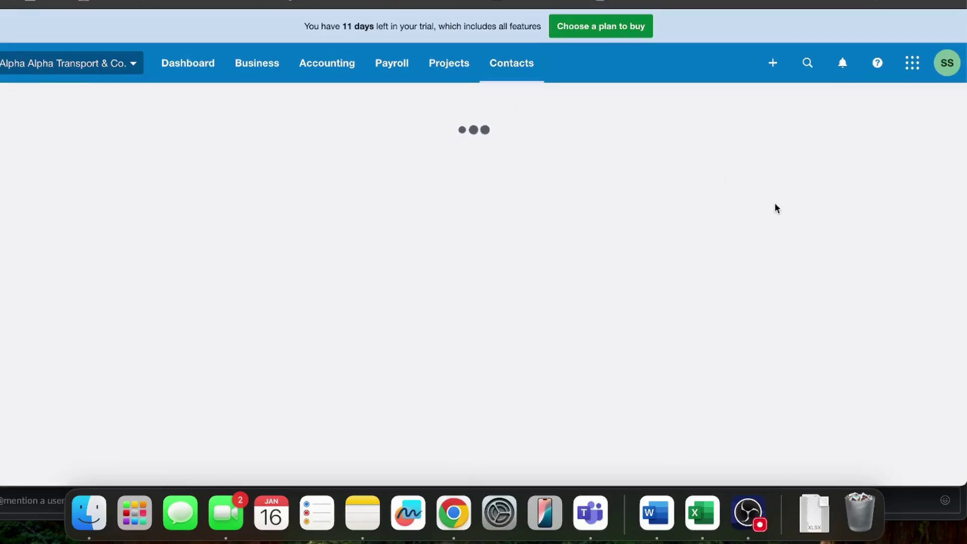
click(876, 107)
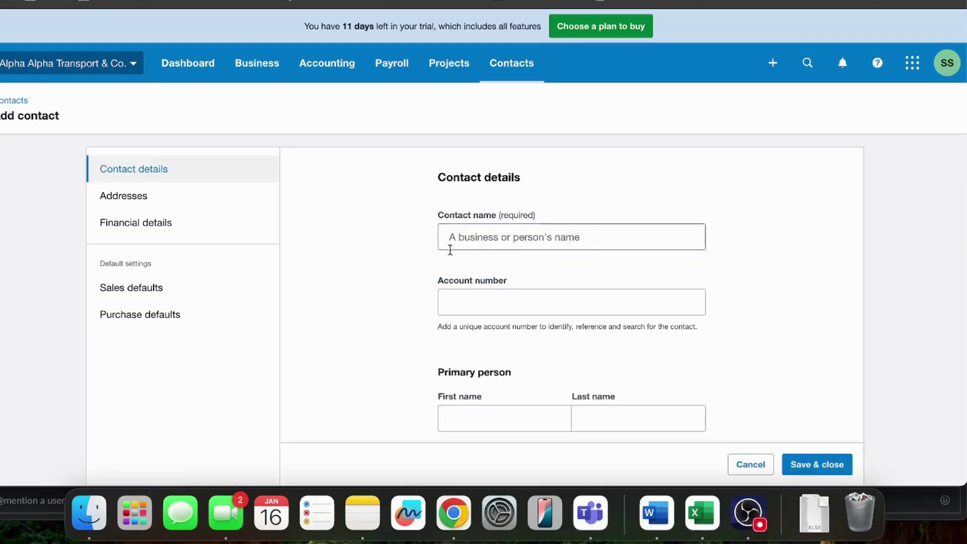
click(478, 244)
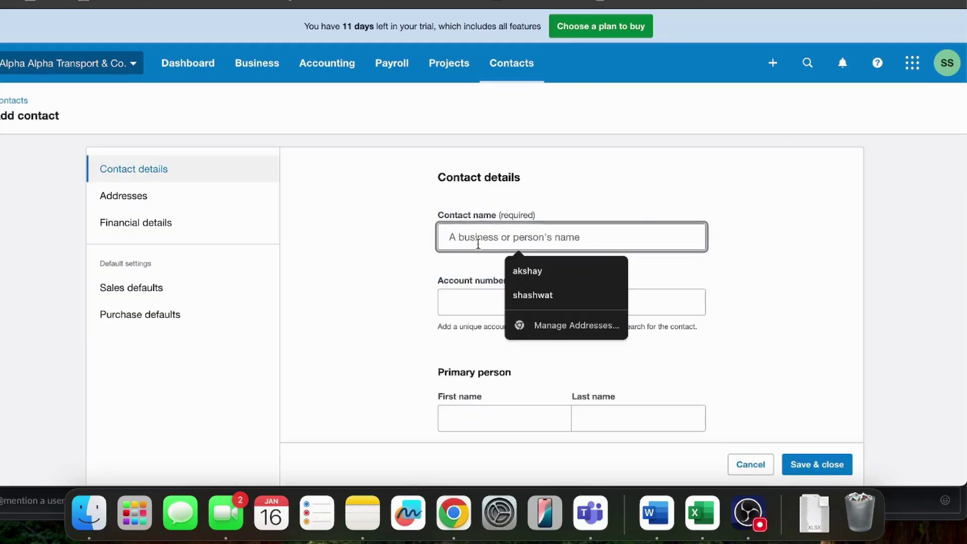
text(tr)
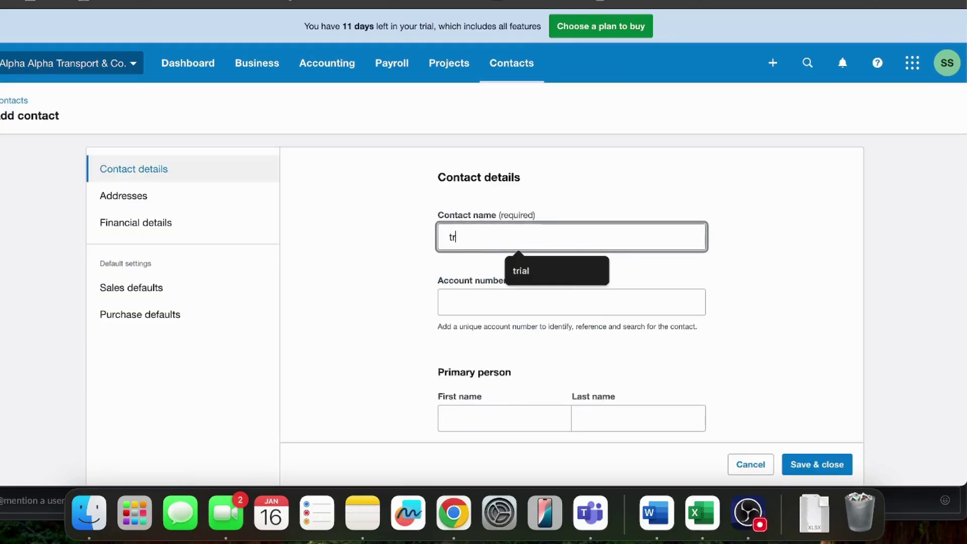
text(ish)
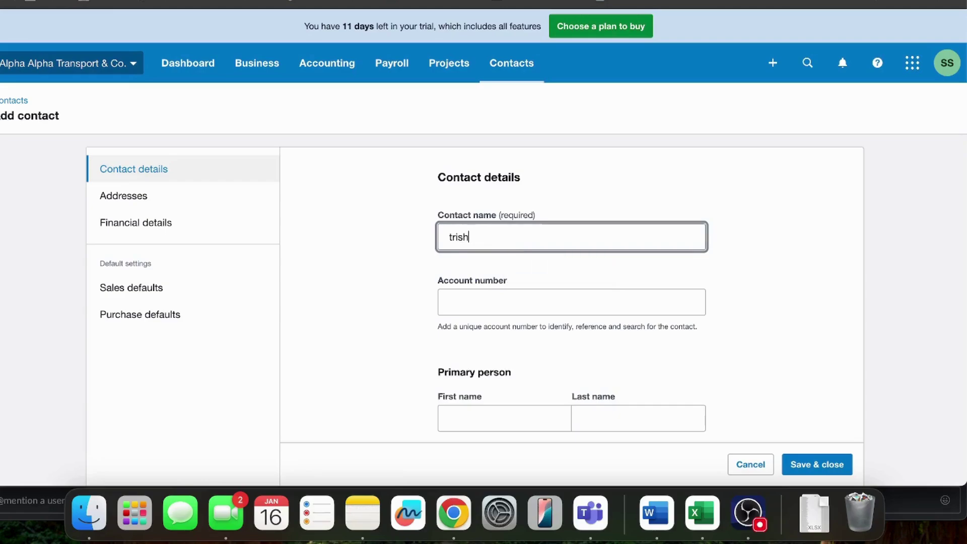
click(448, 302)
right_click(448, 302)
key(Escape)
scroll(447, 224, down, 3)
Step: Enter the primary person's name and e-mail address, then save and close the contact
click(463, 306)
text(trish)
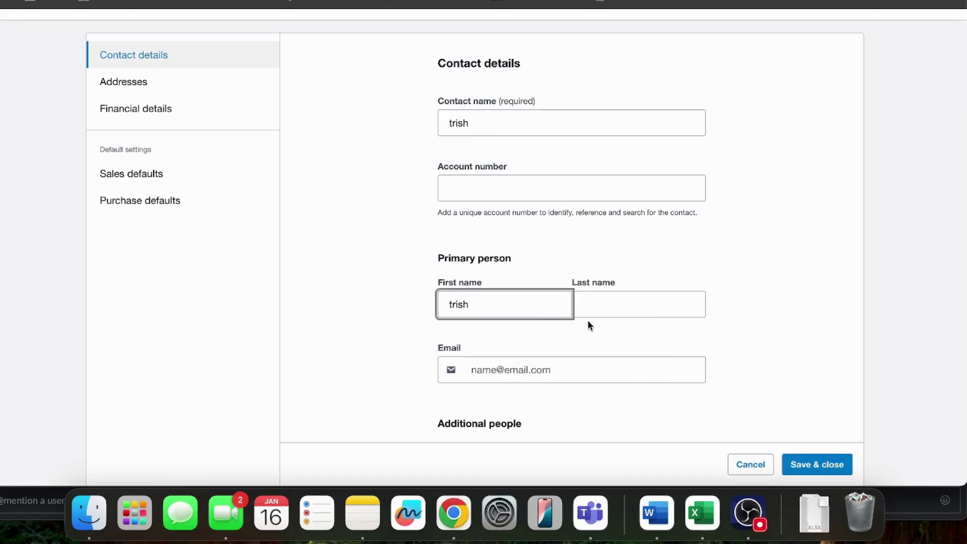
click(615, 307)
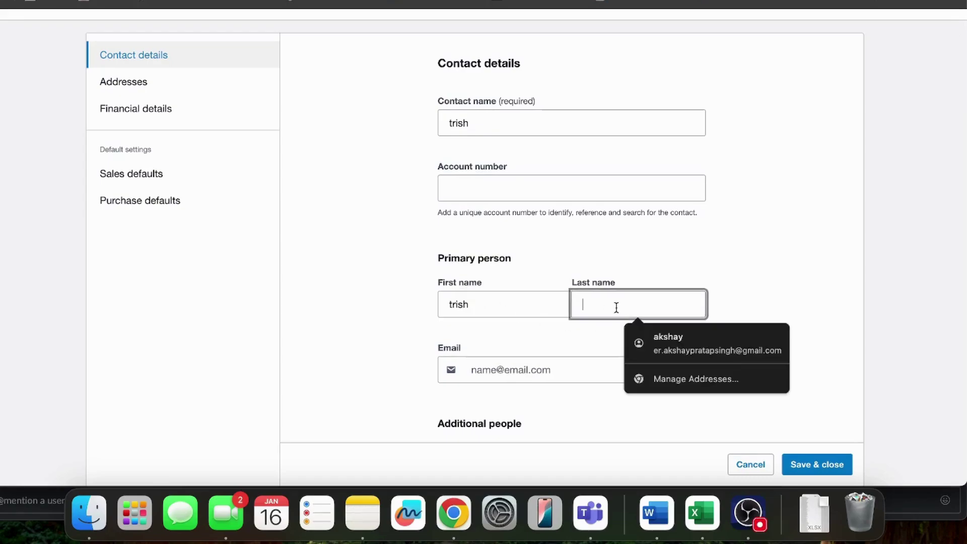
text(bem)
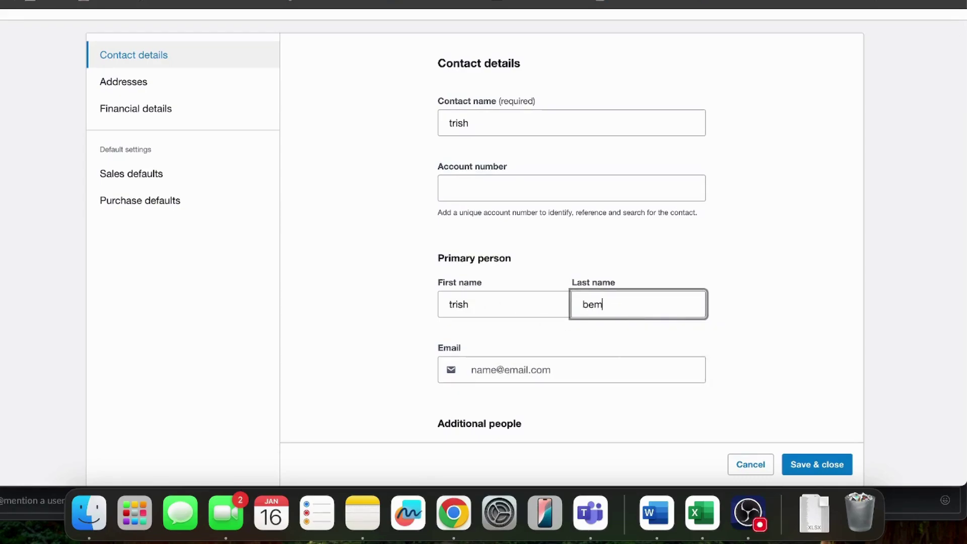
key(BackSpace)
text(n)
click(557, 373)
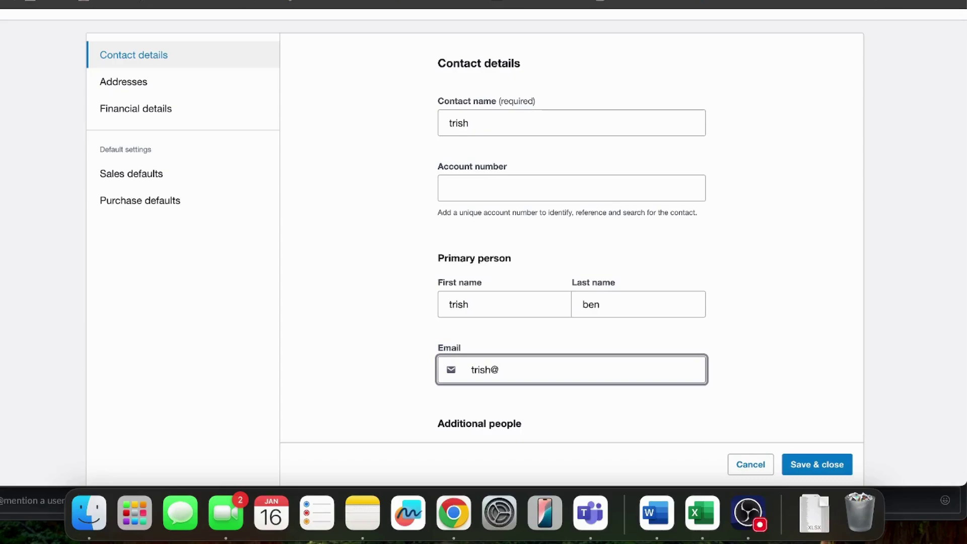
scroll(631, 391, down, 5)
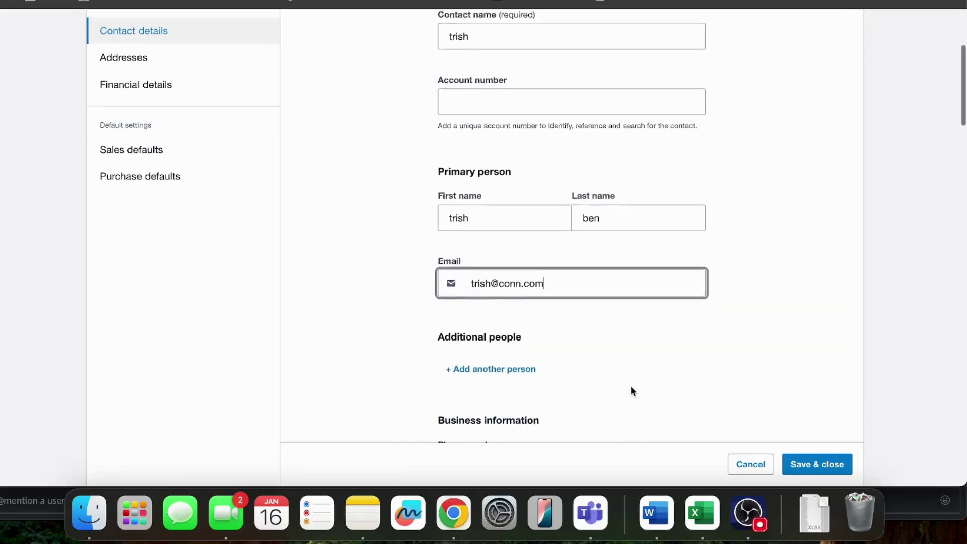
scroll(630, 386, down, 3)
click(818, 465)
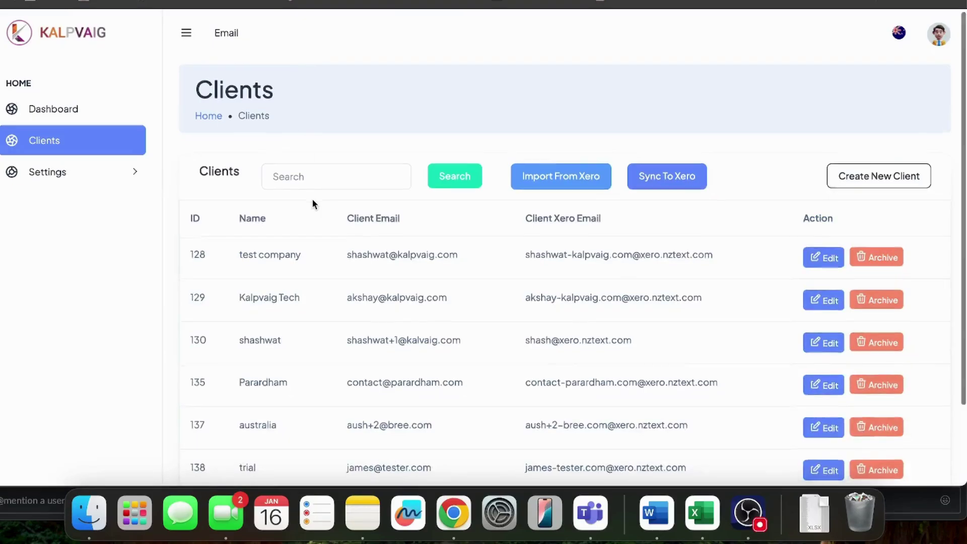
Step: Scroll Kalpvaig's Clients table to find the new contact listed as client 140
scroll(312, 198, down, 4)
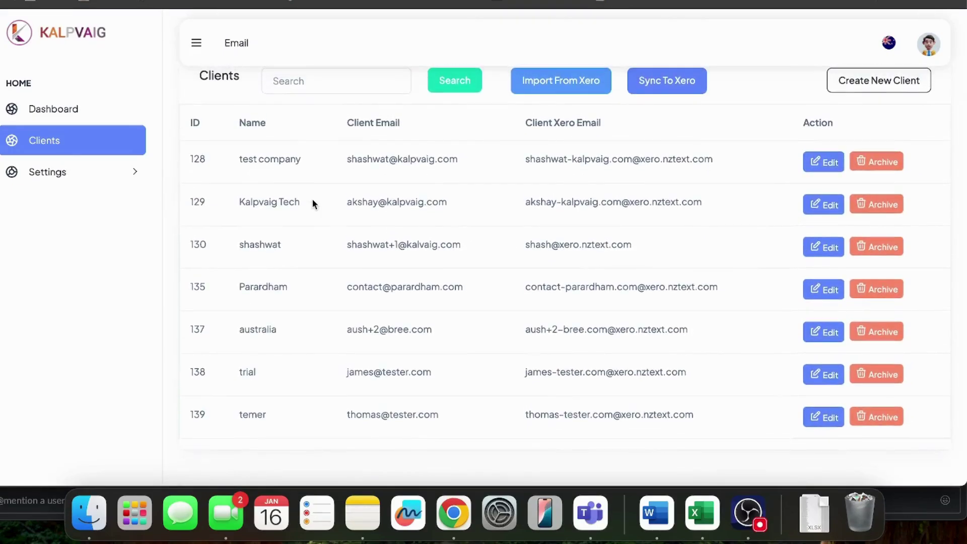
scroll(312, 199, down, 2)
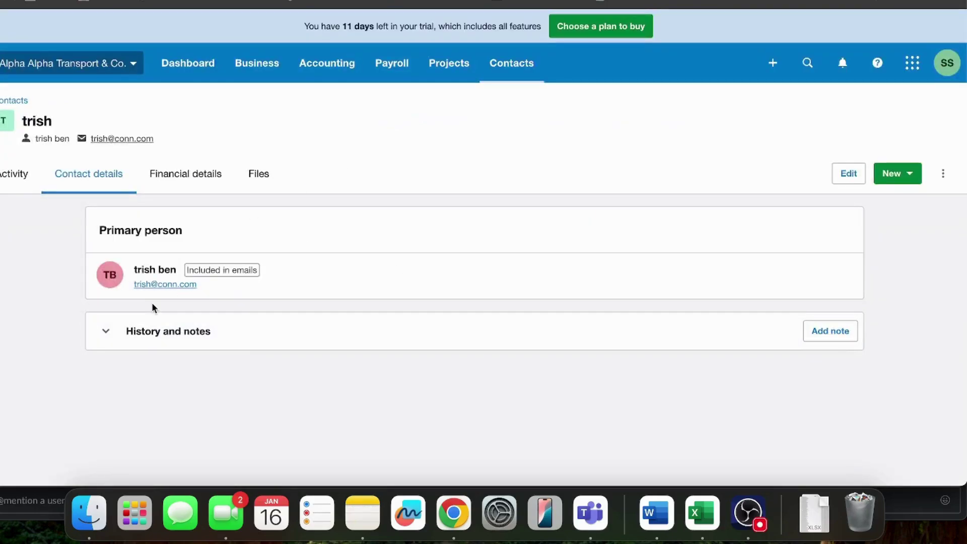
Step: Reload the Xero contact to show its synced xero.nztext.com address, then compare with Kalpvaig's Clients list
click(165, 273)
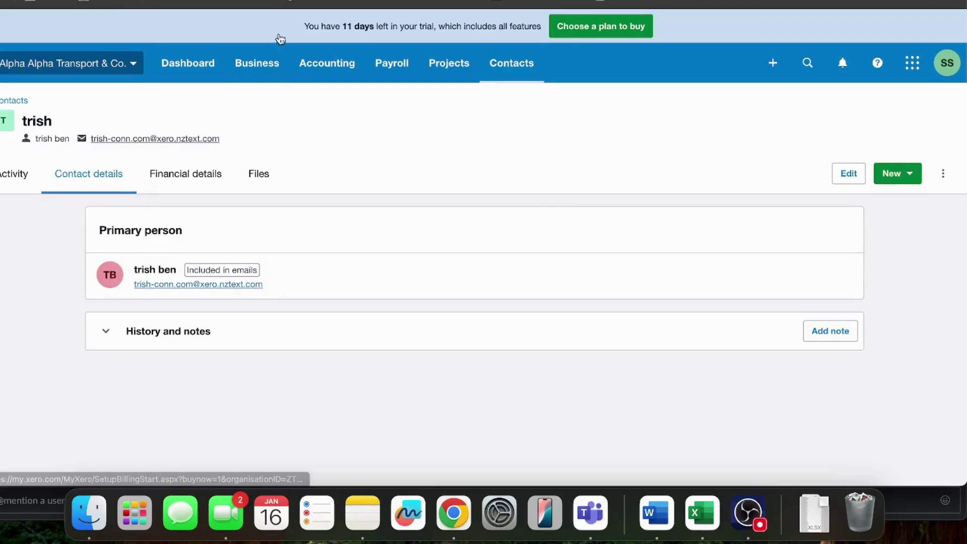
key(ctrl+Tab)
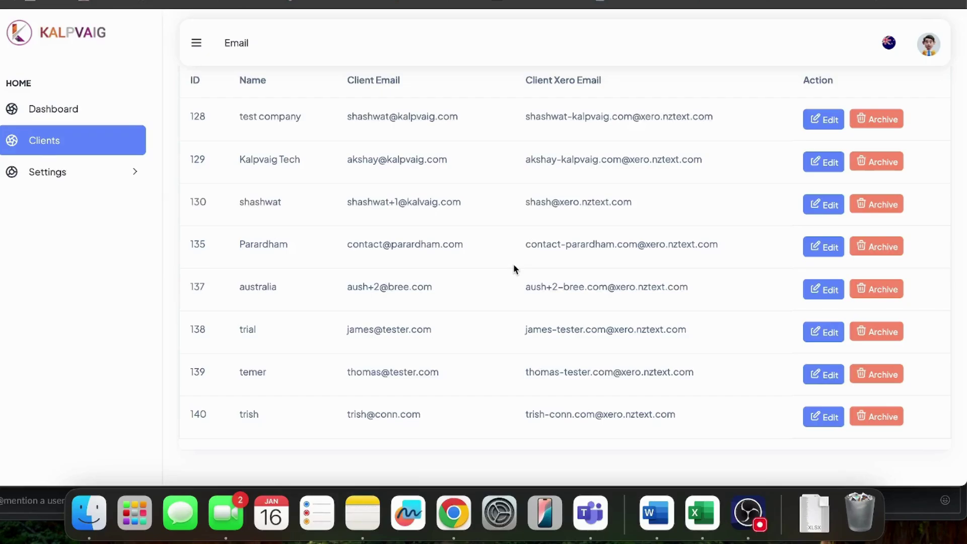
scroll(514, 269, up, 3)
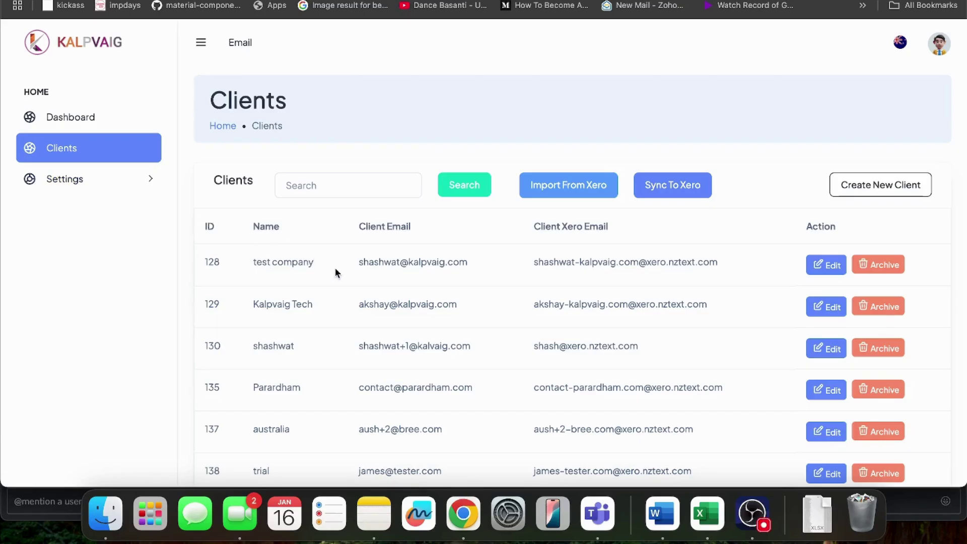
Step: Start a new sales invoice from the Business > Invoices list in Xero
click(512, 1)
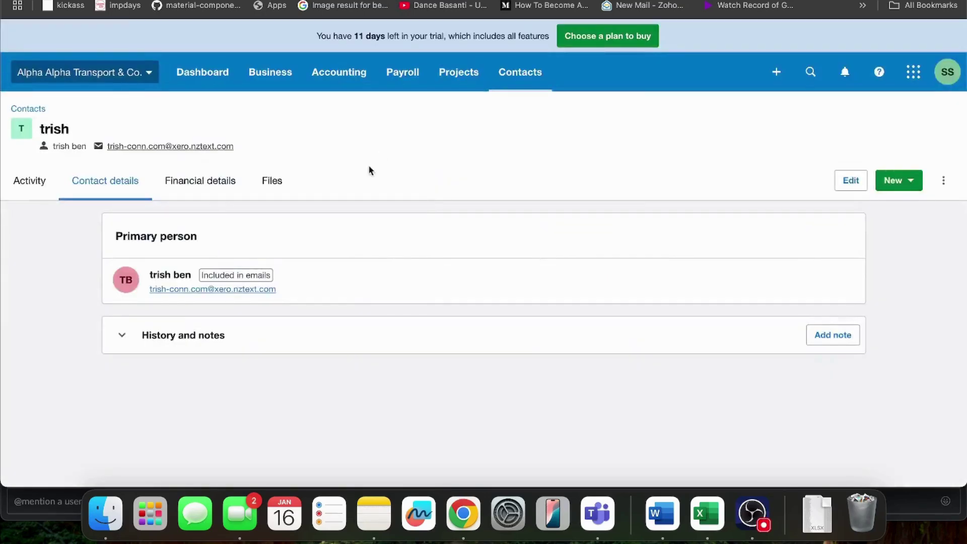
click(288, 89)
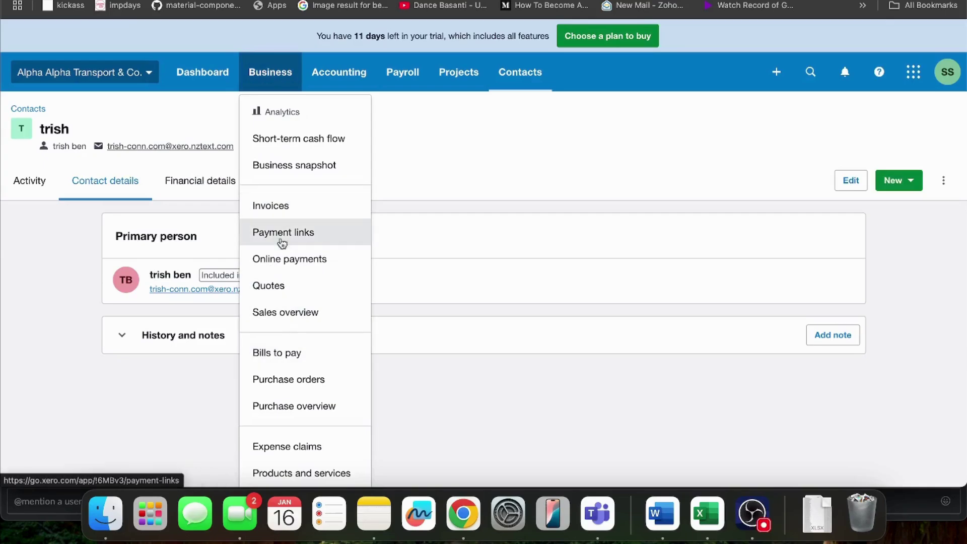
click(279, 201)
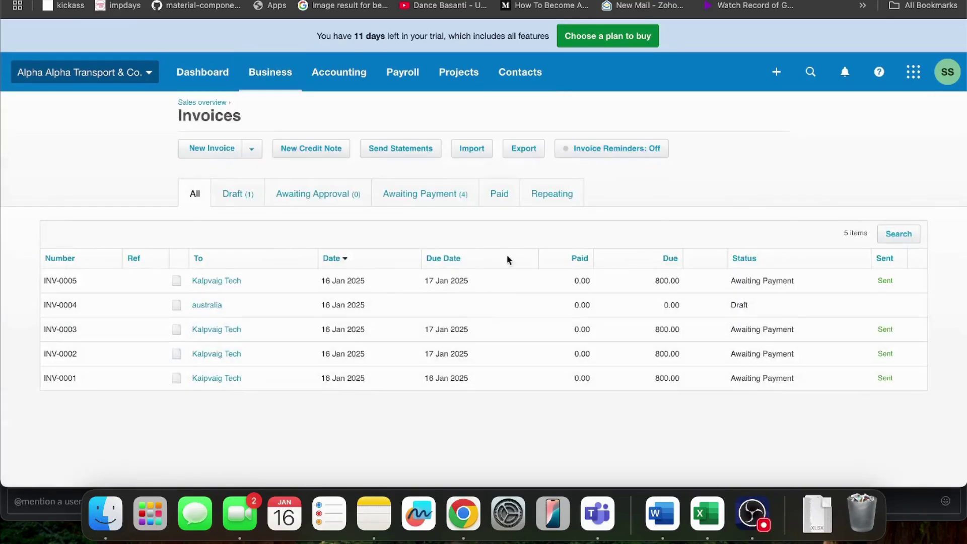
click(212, 154)
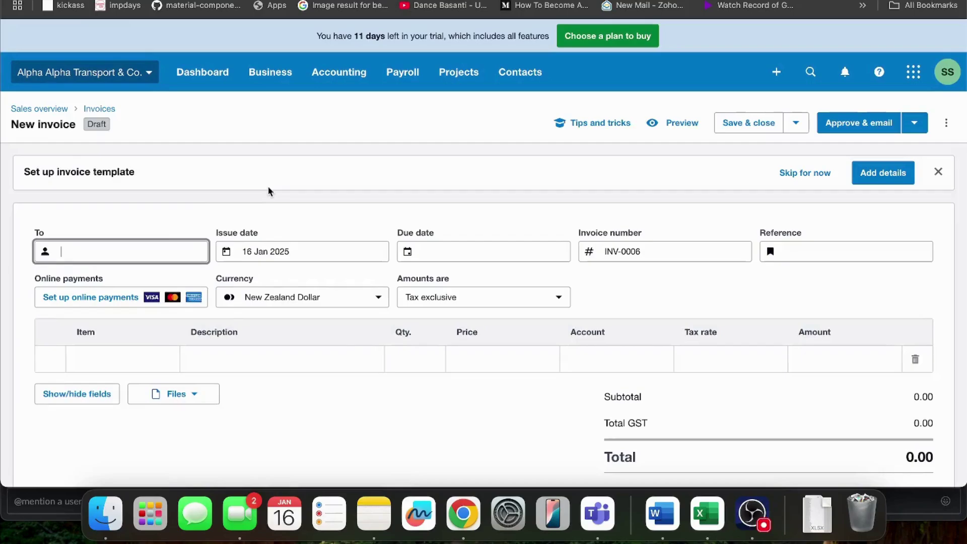
Step: Address the invoice to Kalpvaig Tech with a due date of 17 Jan 2025
click(117, 246)
text(aks)
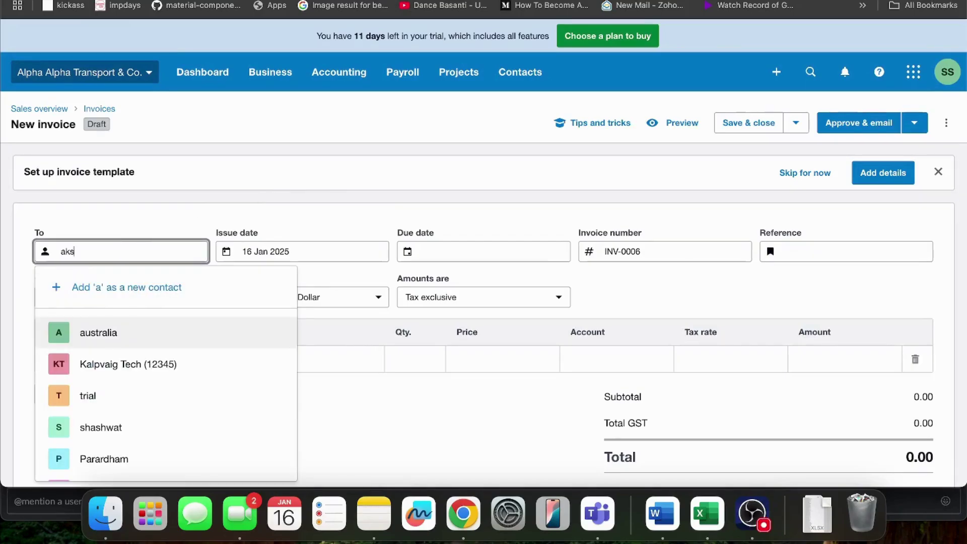
click(125, 341)
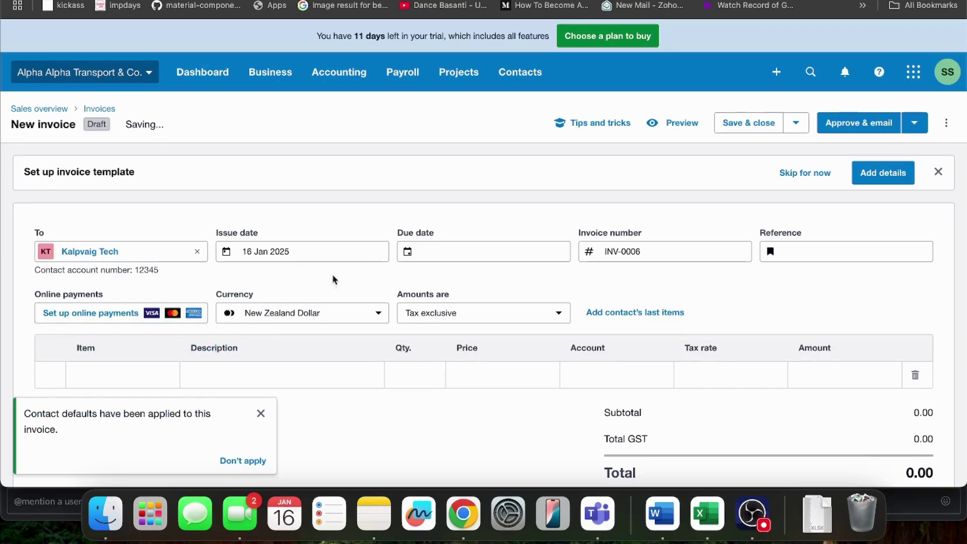
click(446, 257)
click(548, 399)
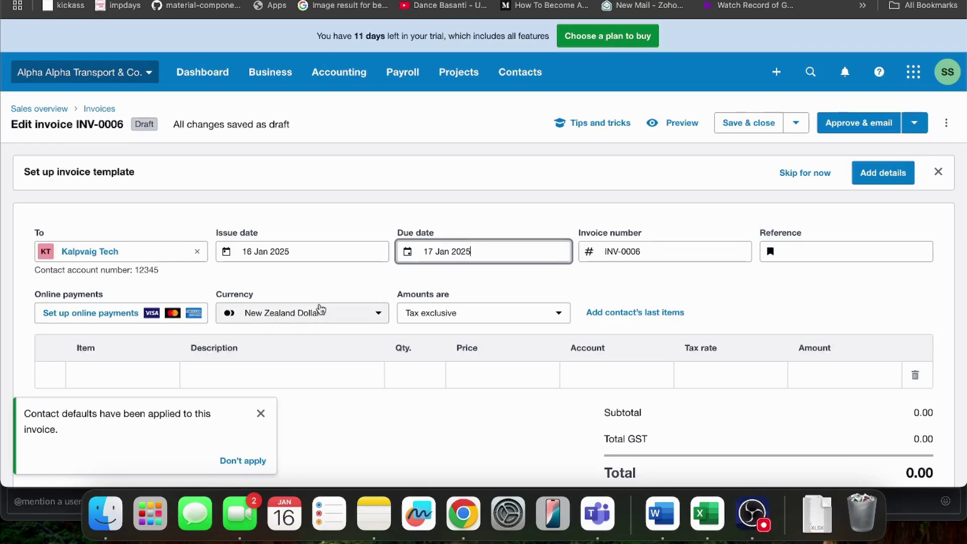
Step: Check the company SMTP settings in the Kalpvaig configuration app
key(ctrl+Tab)
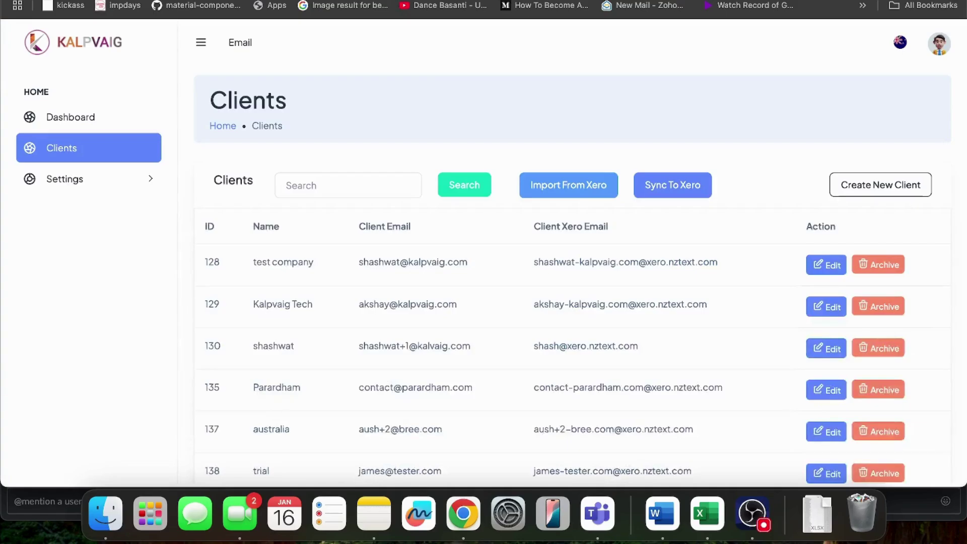
click(119, 187)
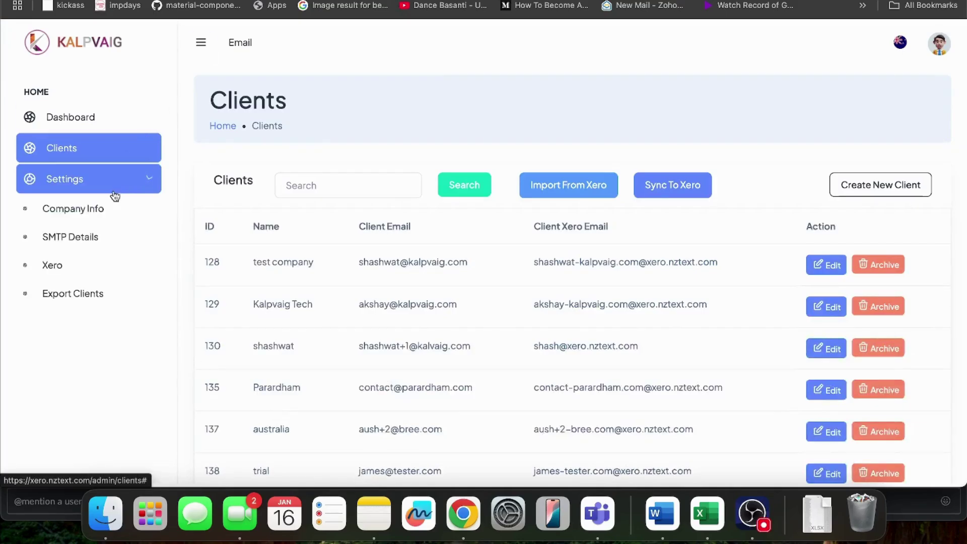
click(67, 237)
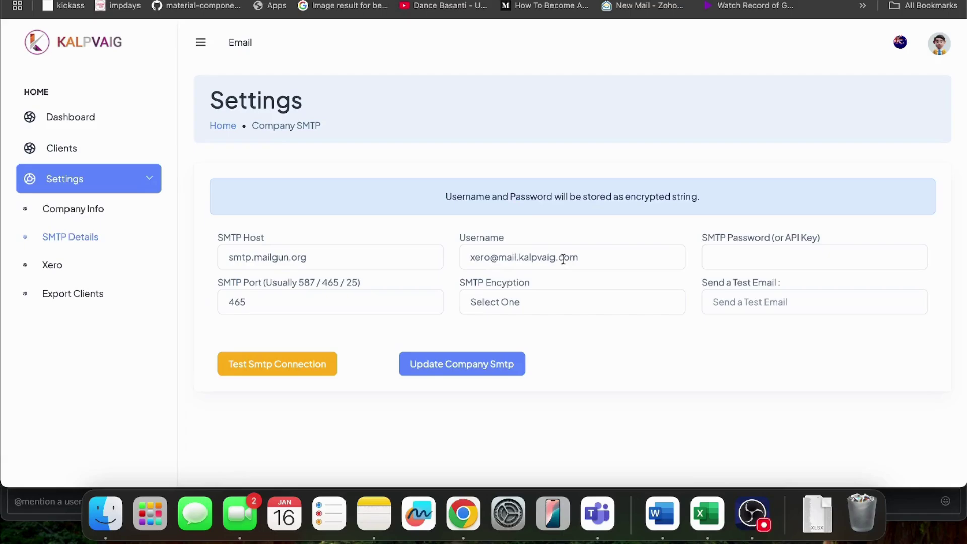
Step: Add Test product as the invoice line (800.00) and approve the invoice for e-mailing
key(ctrl+shift+Tab)
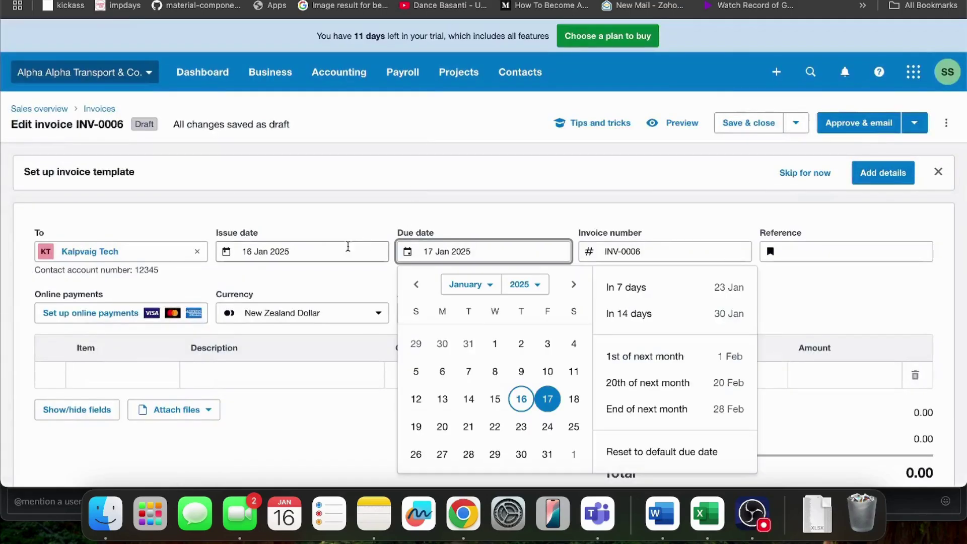
click(541, 401)
scroll(280, 352, down, 3)
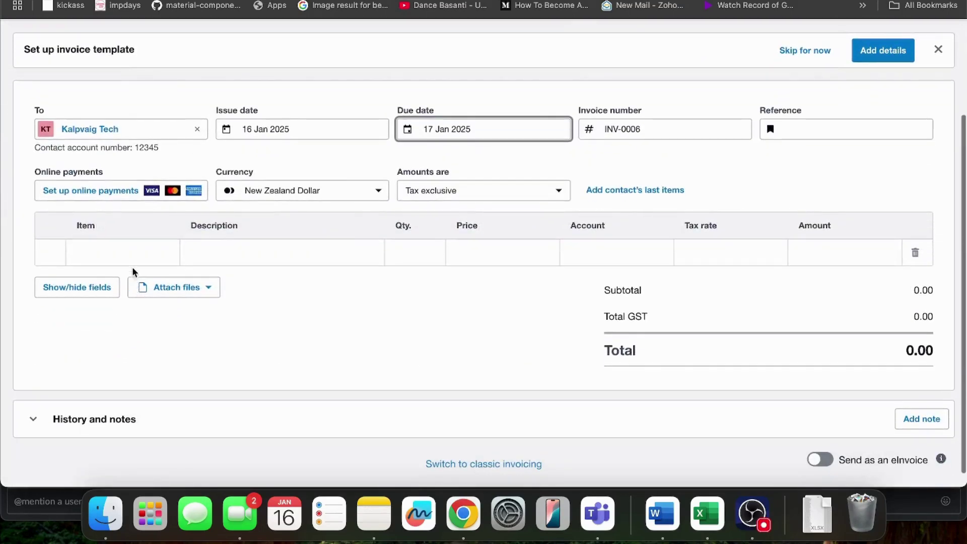
click(132, 254)
click(144, 385)
scroll(518, 401, down, 2)
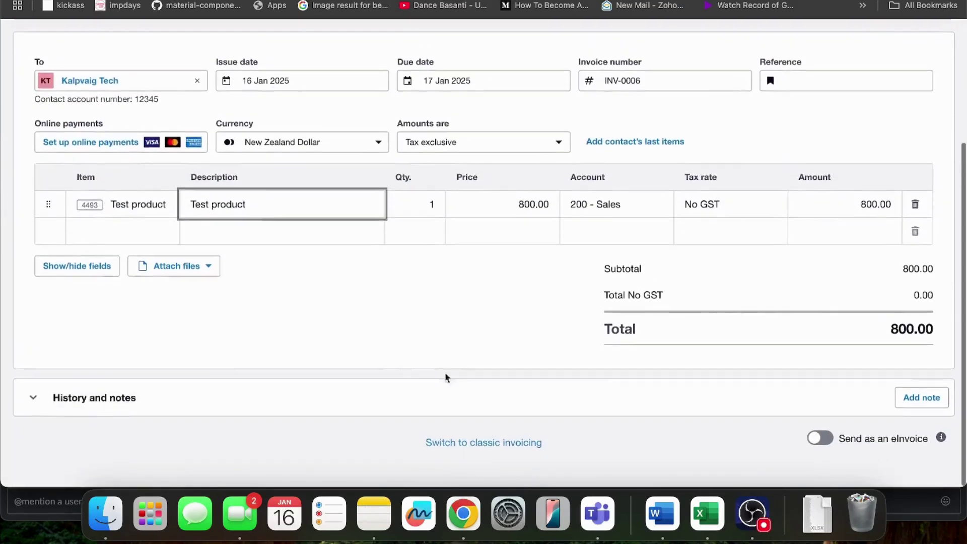
scroll(880, 246, up, 5)
click(864, 127)
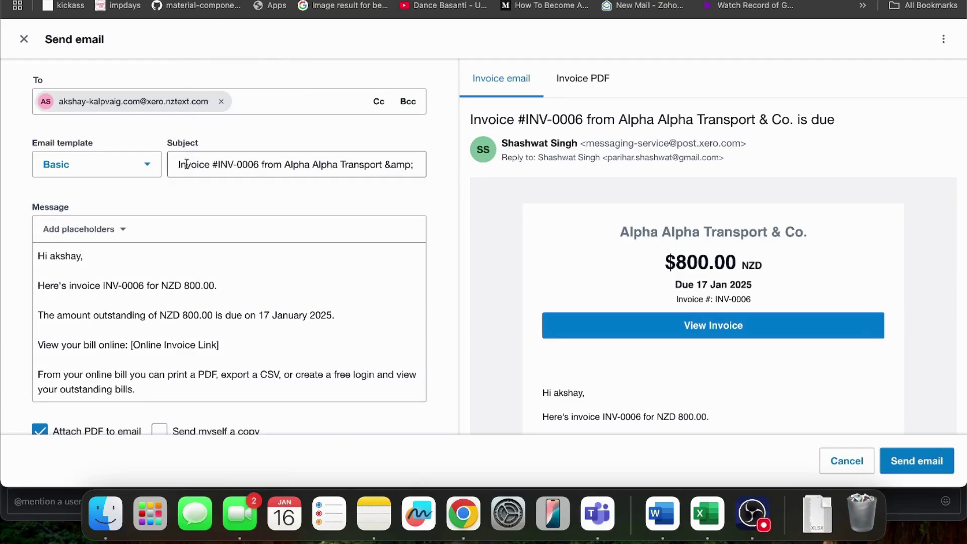
Step: Open the latest INV-0005 invoice e-mail in the Zoho Mail inbox
scroll(186, 161, down, 1)
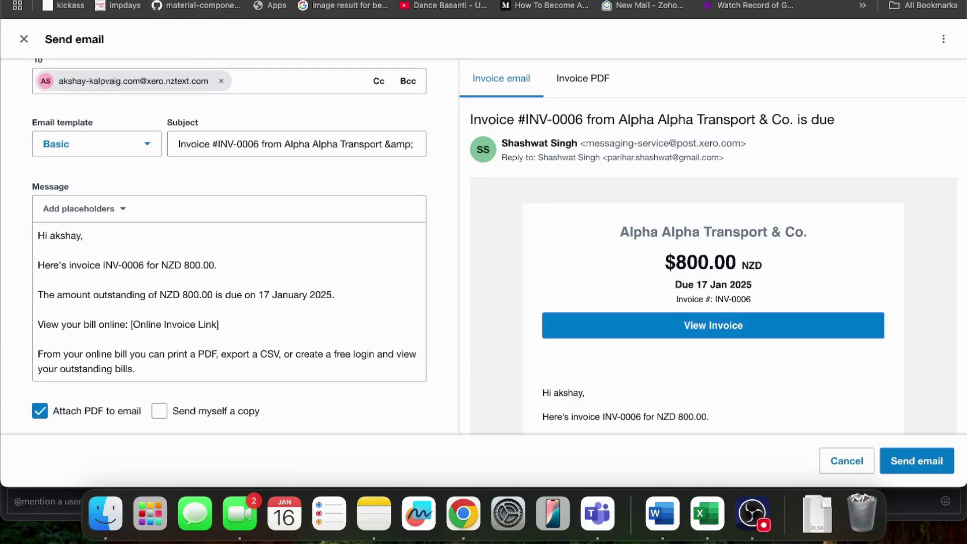
key(ctrl+Tab)
key(Escape)
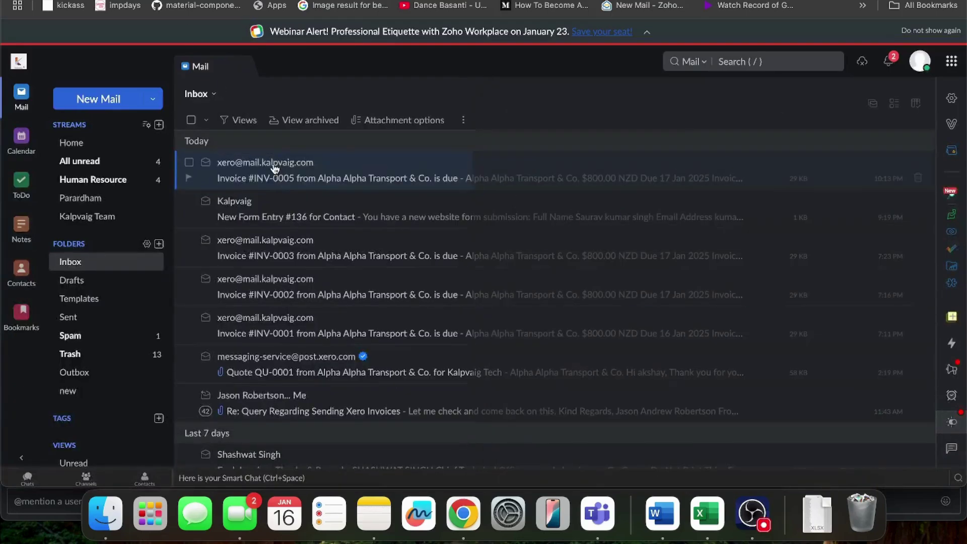
click(433, 177)
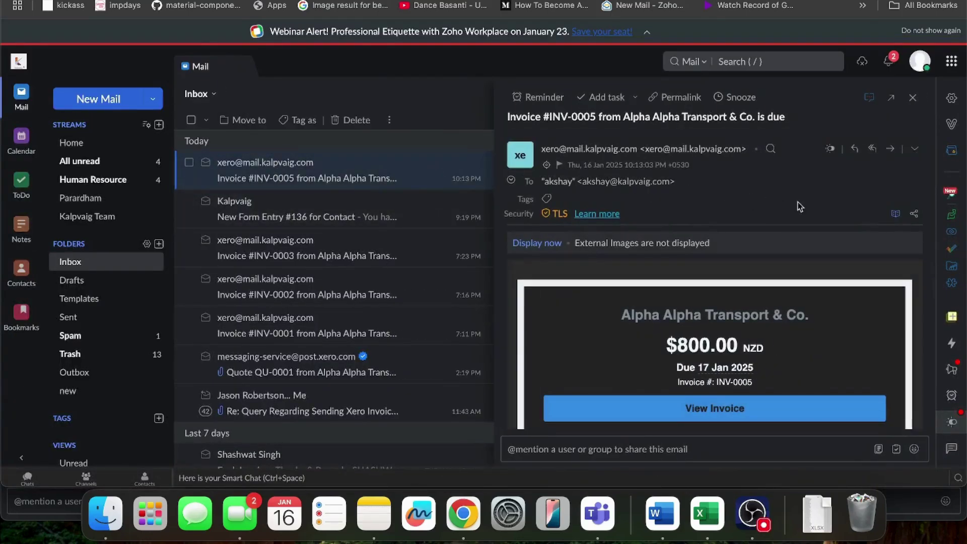
Step: Pop the INV-0005 invoice e-mail out into its own window
click(892, 98)
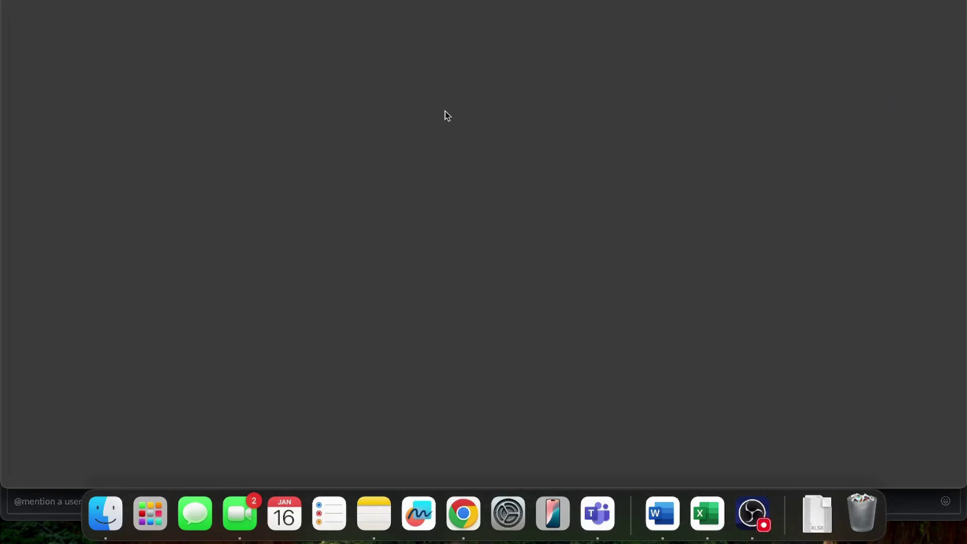